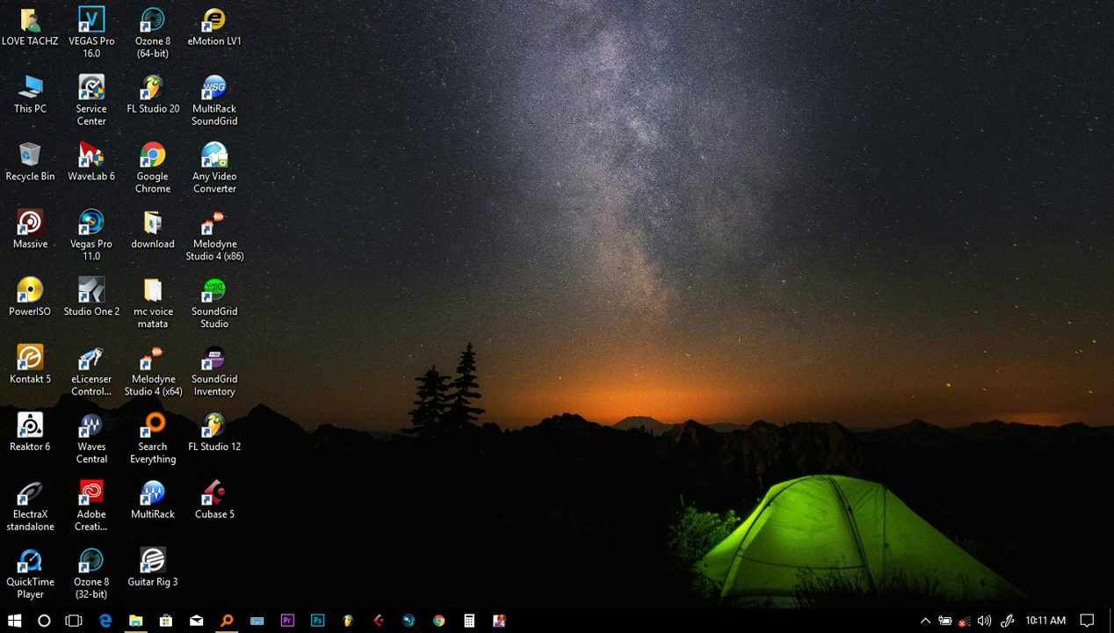
right_click(519, 132)
left_click(571, 181)
right_click(553, 152)
left_click(606, 202)
right_click(492, 155)
left_click(545, 205)
right_click(421, 86)
left_click(466, 135)
left_click(925, 620)
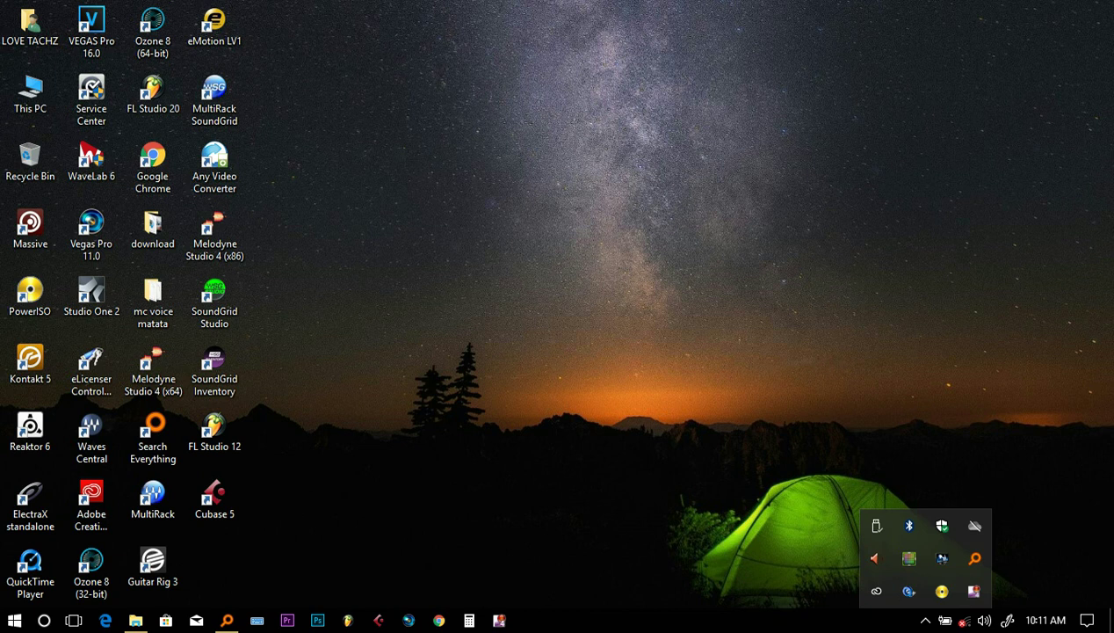
right_click(512, 180)
left_click(553, 229)
right_click(516, 142)
left_click(549, 194)
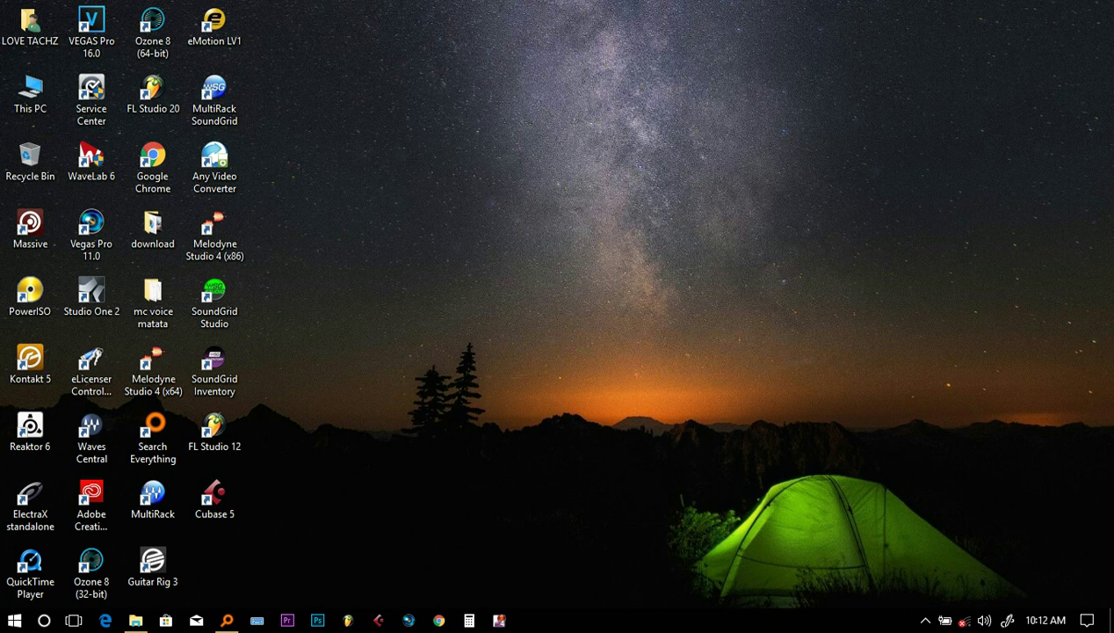
right_click(567, 182)
left_click(597, 232)
right_click(479, 88)
left_click(527, 137)
left_click(926, 620)
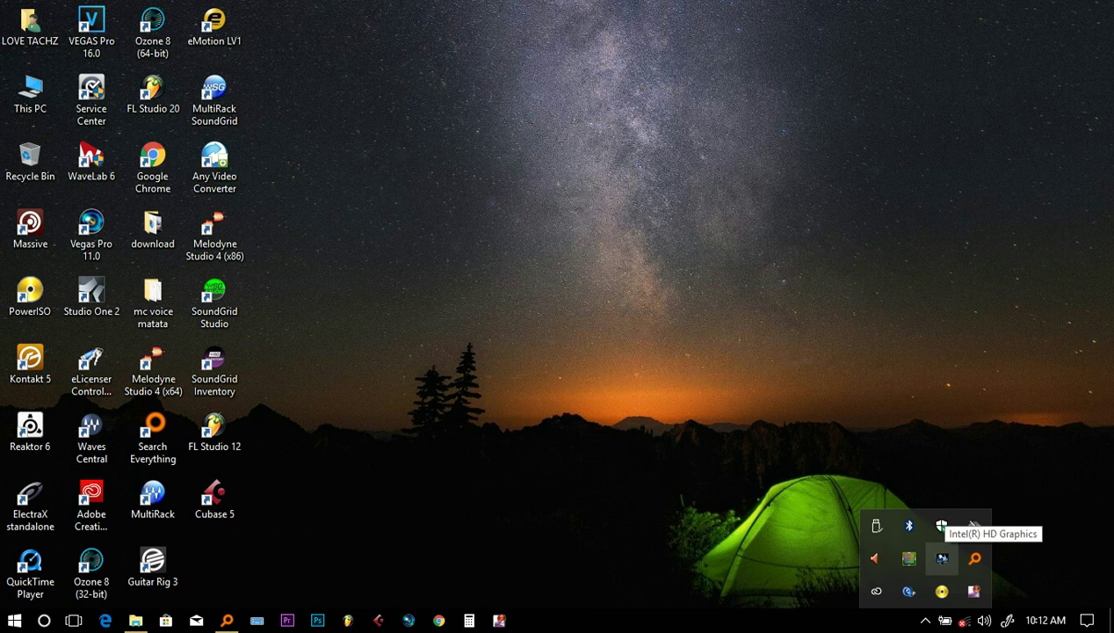
right_click(508, 138)
left_click(562, 184)
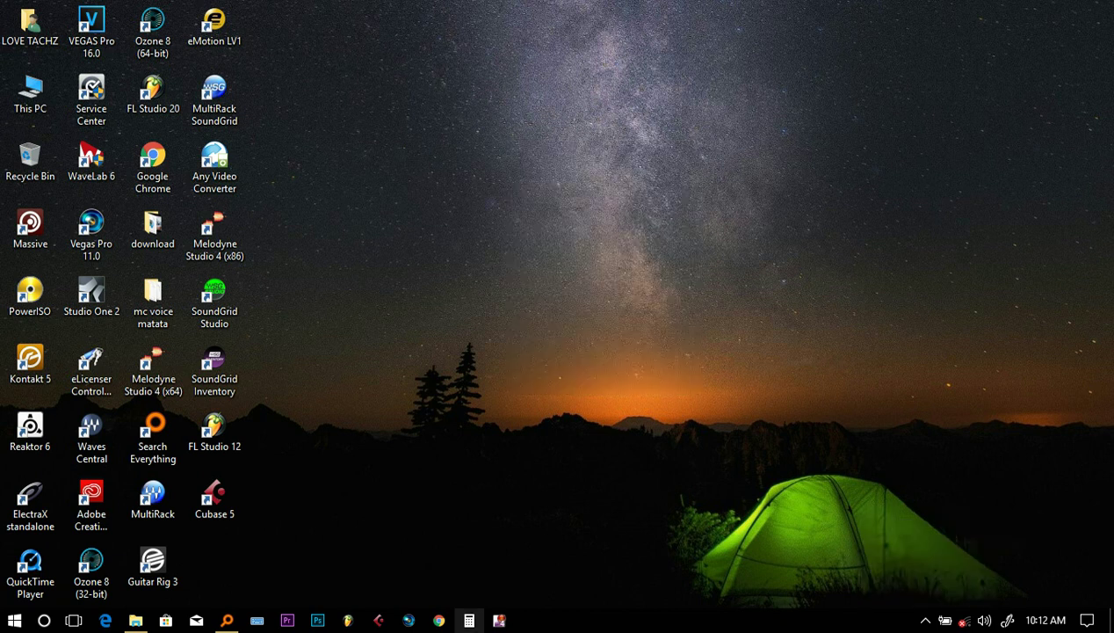
Step: Open the first r2r-3733 archive in the PreSonus Studio One 3 Professional folder inside YOBAT
left_click(135, 620)
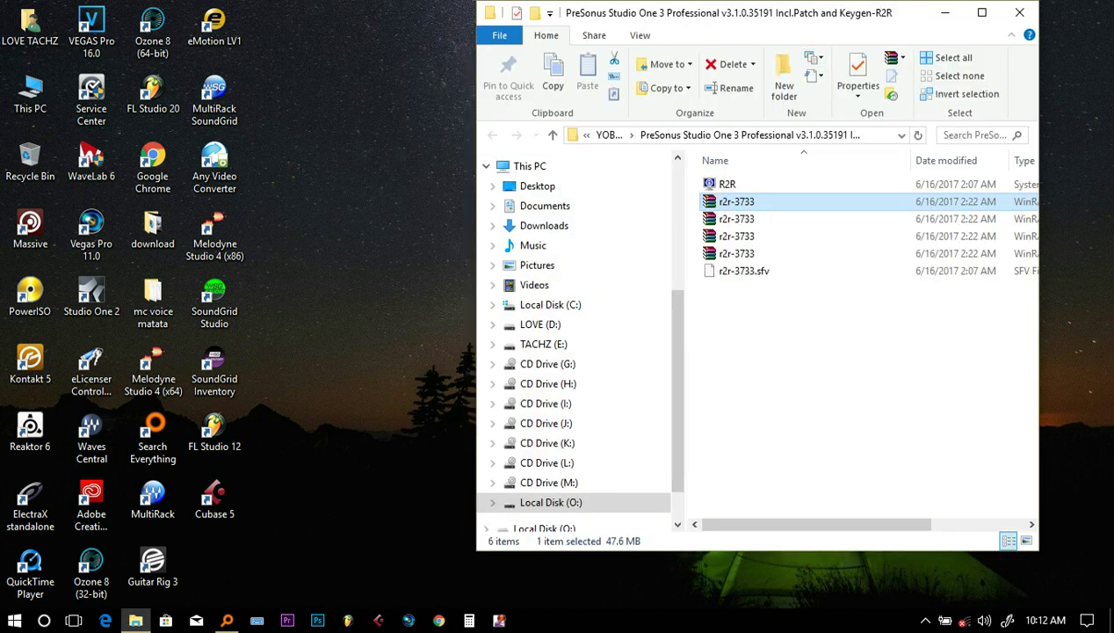
left_click(553, 135)
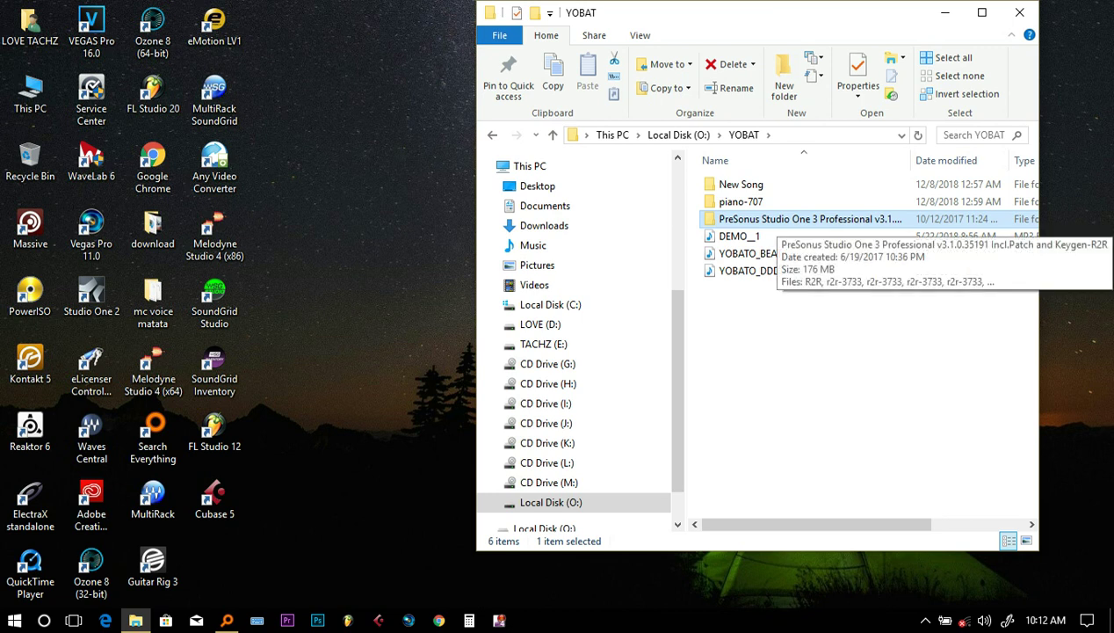
double_click(747, 219)
double_click(737, 201)
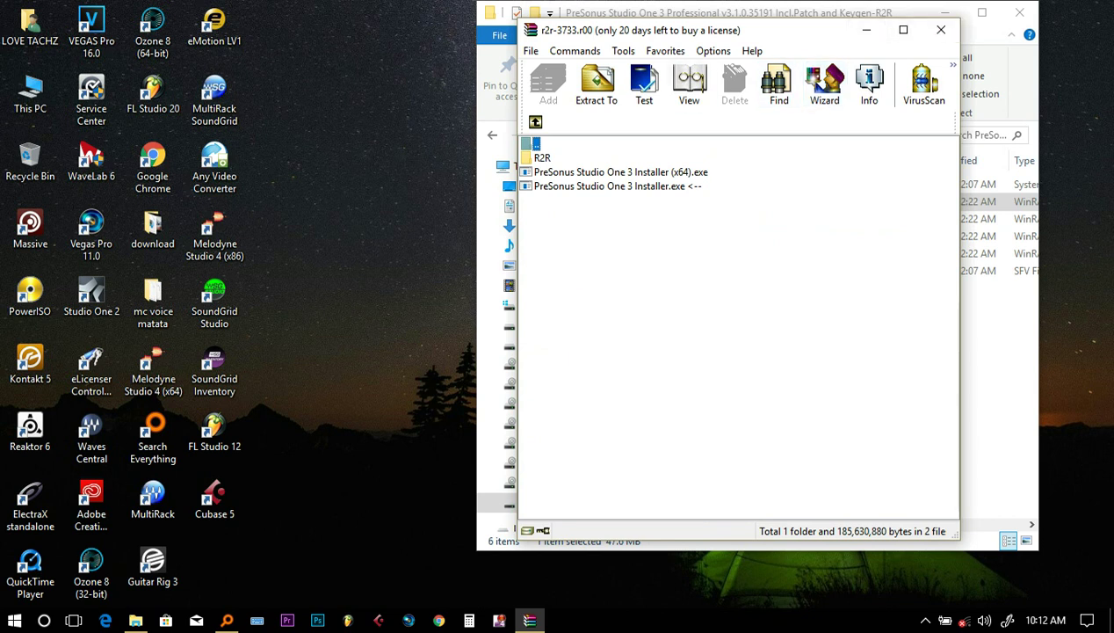
Step: Run PreSonus Studio One 3 Installer.exe, the non-x64 version, from the archive and accept English as the installer language
left_click(615, 173)
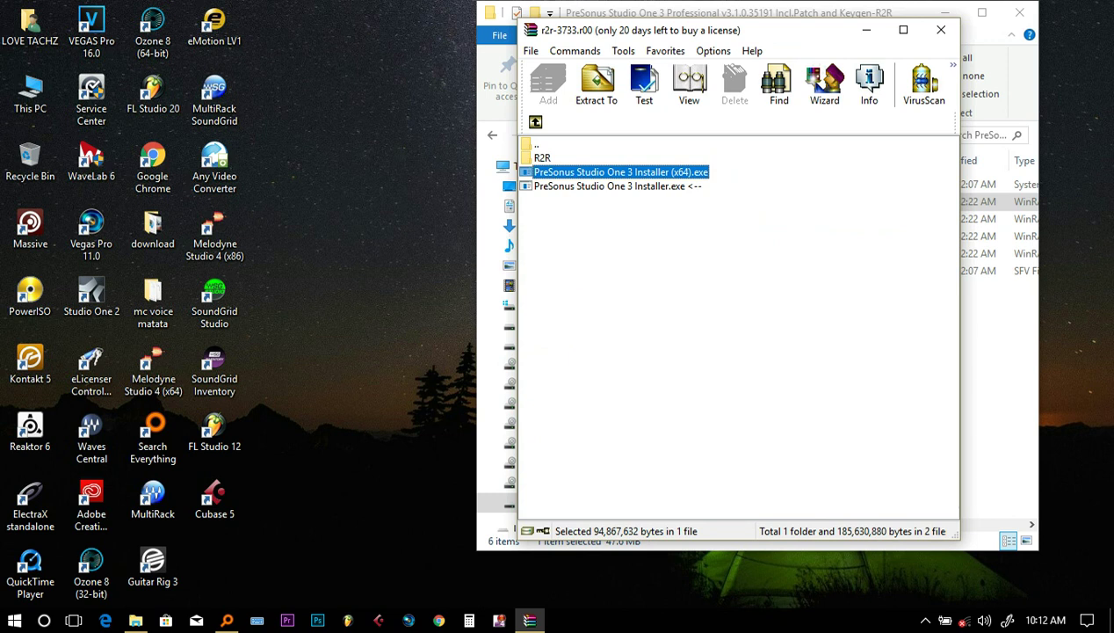
left_click(618, 186)
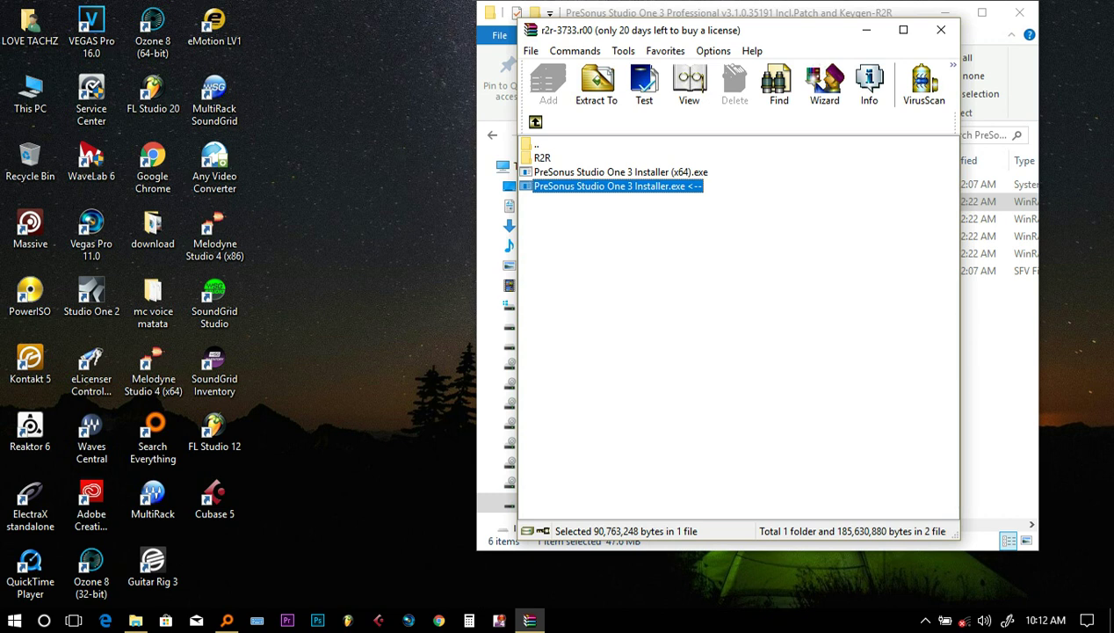
left_click(620, 172)
left_click(618, 185)
left_click(620, 171)
double_click(618, 186)
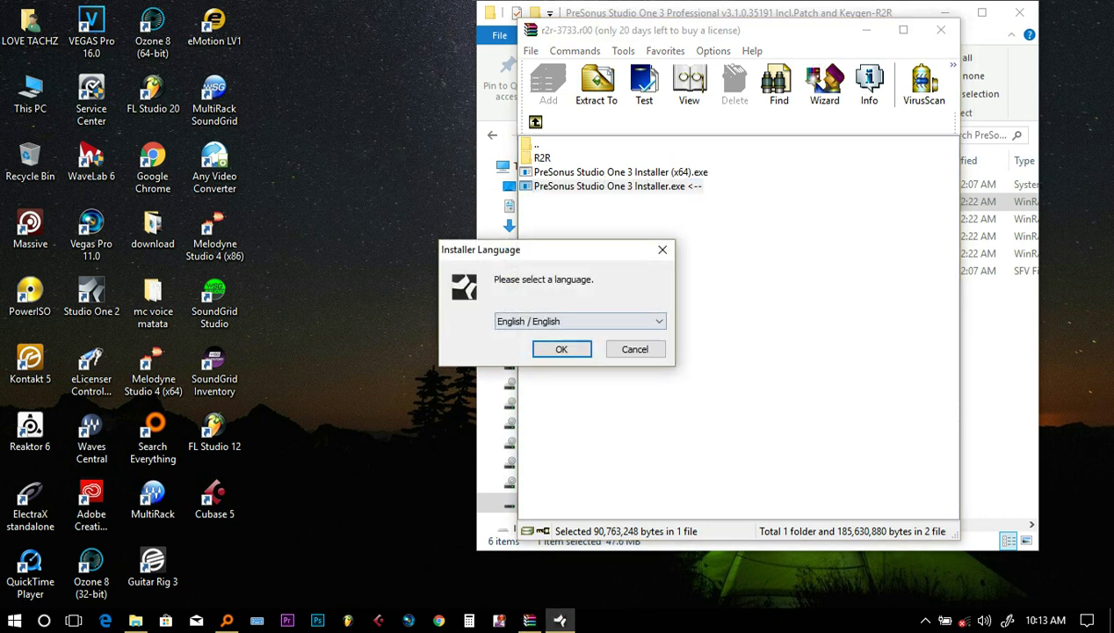
left_click_drag(582, 253, 543, 283)
key("Return")
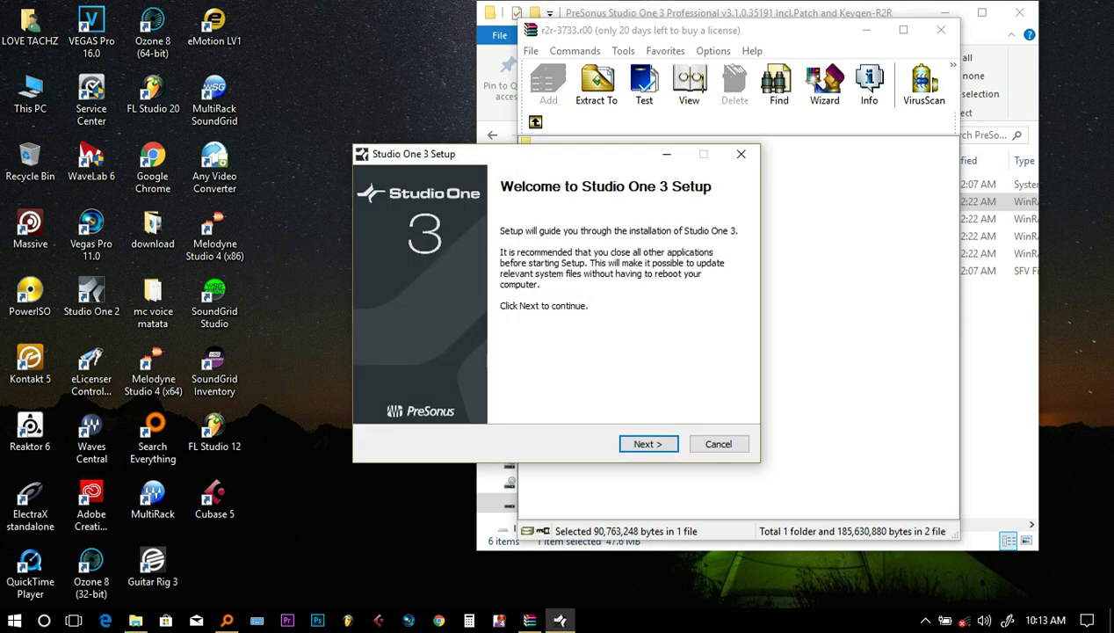
Step: Accept the license agreement, install Studio One 3 in C:\Program Files (x86)\PreSonus\Studio One 3 and finish the setup
left_click_drag(413, 154, 392, 164)
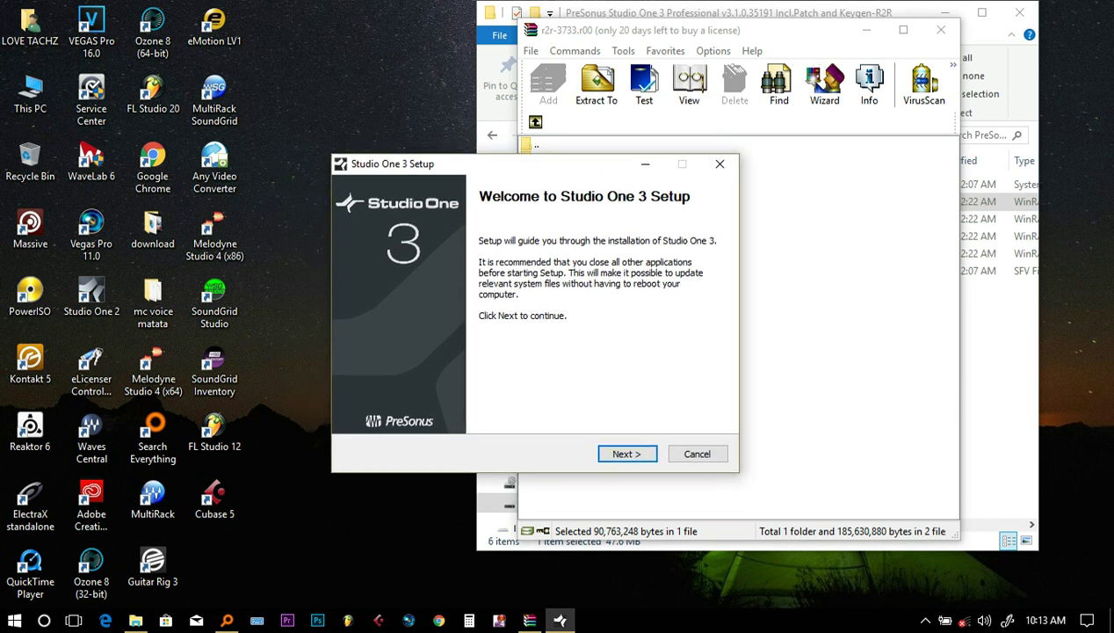
left_click(626, 453)
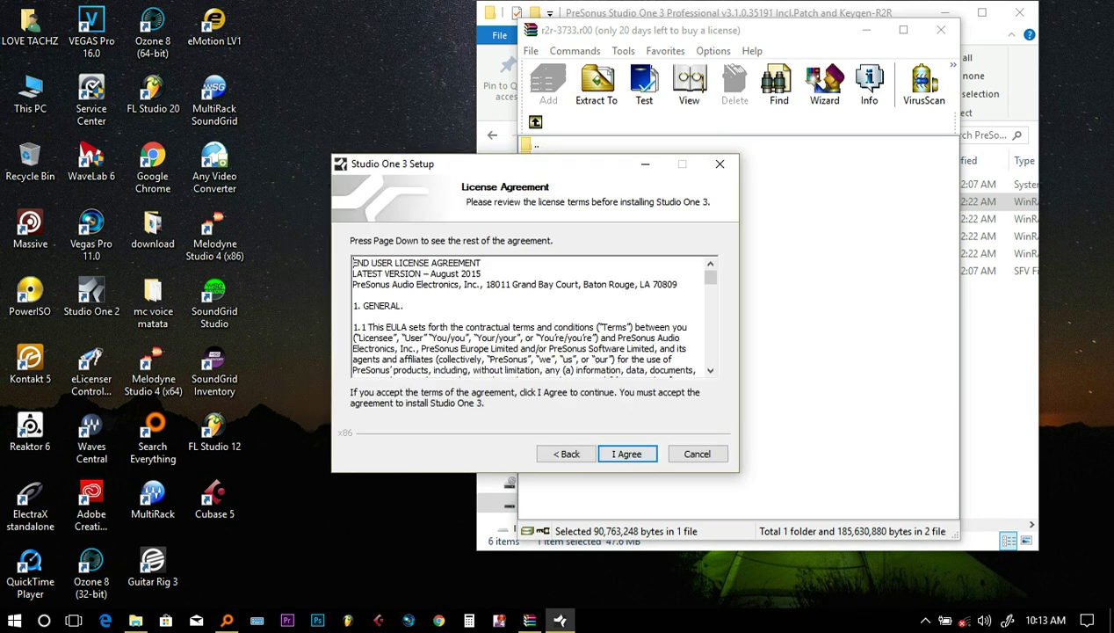
left_click(626, 454)
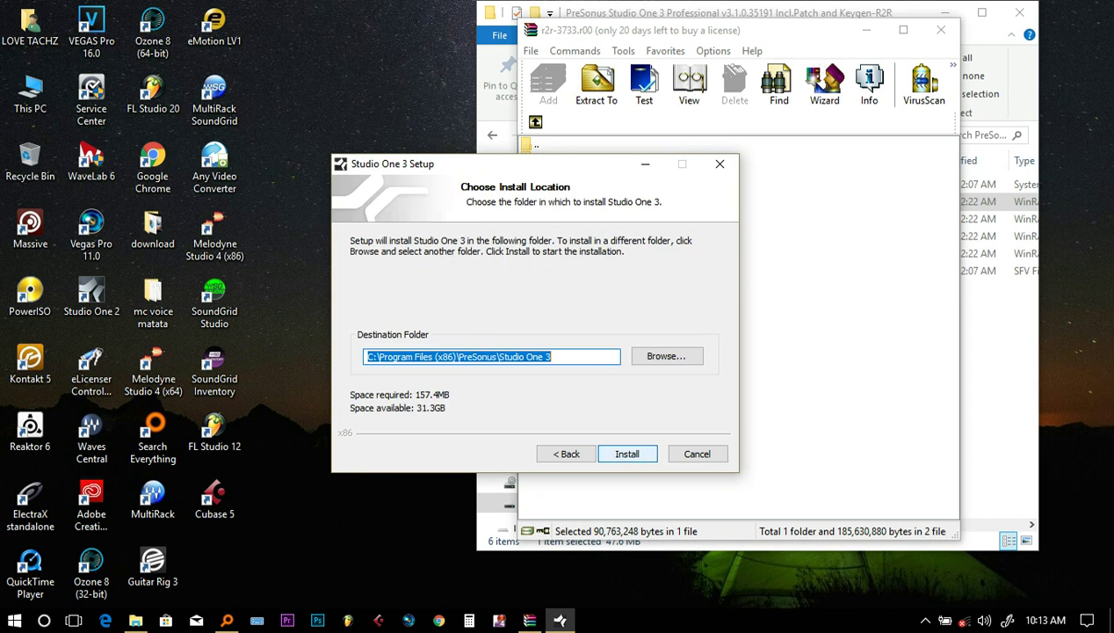
left_click(626, 453)
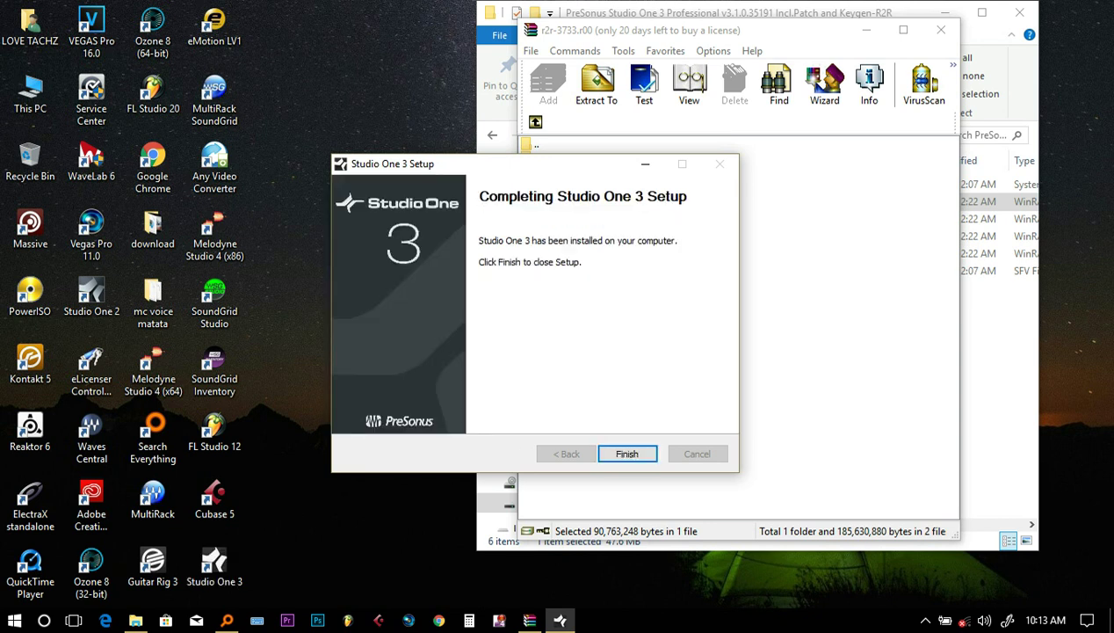
key("Return")
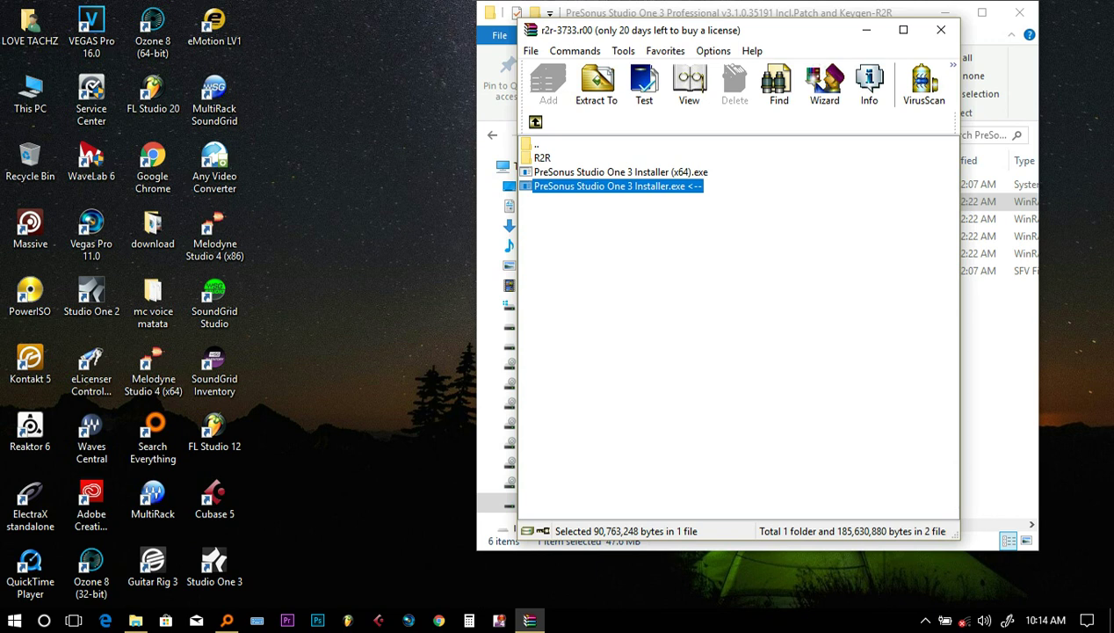
Step: Open R2R.txt from the archive's R2R folder, read its installation and authorization instructions in full, and close it
key("Up")
key("Up")
key("Return")
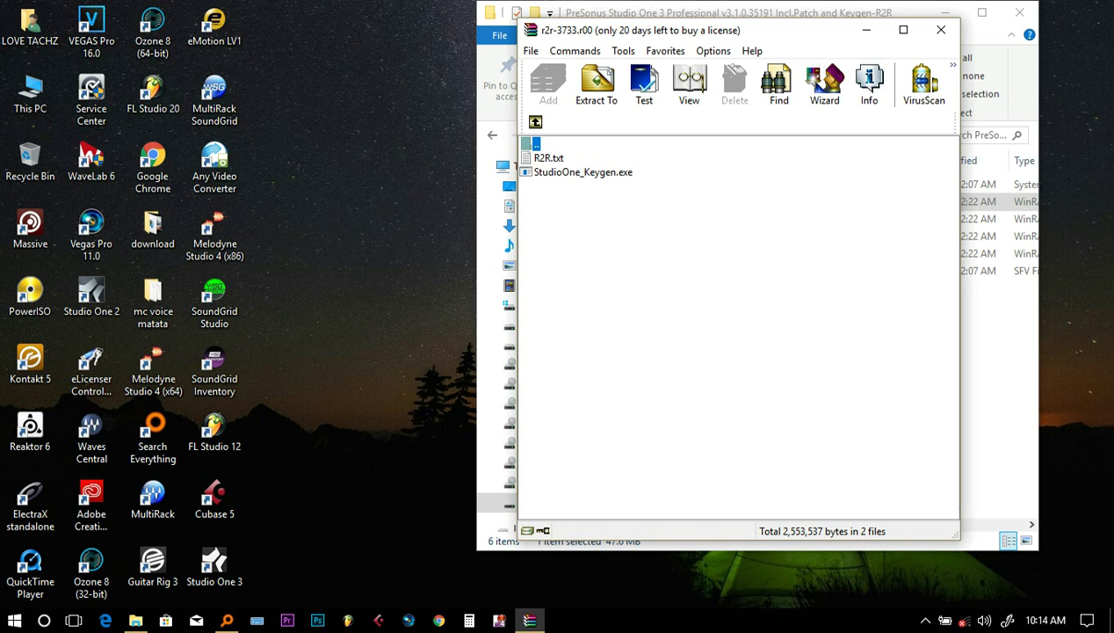
left_click(548, 157)
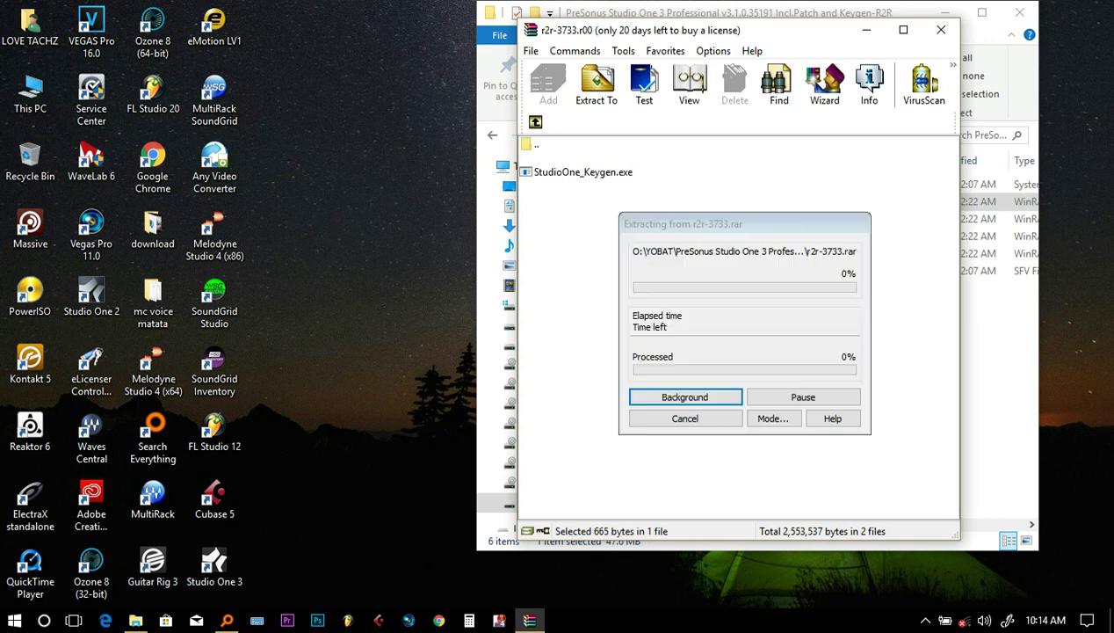
key("Return")
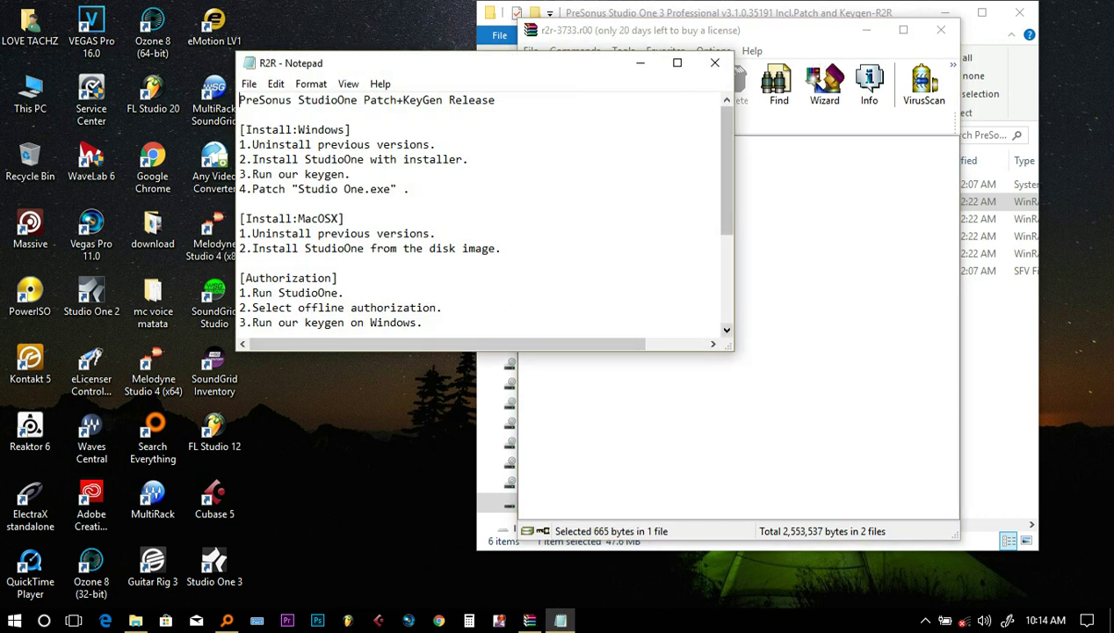
left_click_drag(733, 349, 943, 549)
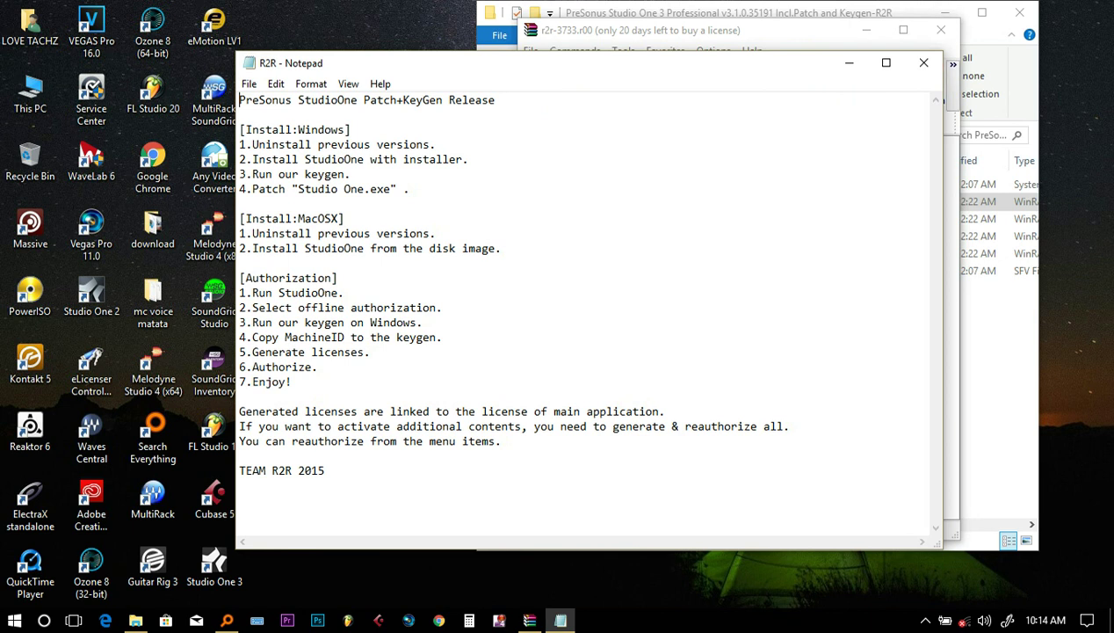
left_click(924, 62)
Step: Run StudioOne_Keygen.exe from the R2R folder and set the computer name to SAMSUNG
double_click(582, 172)
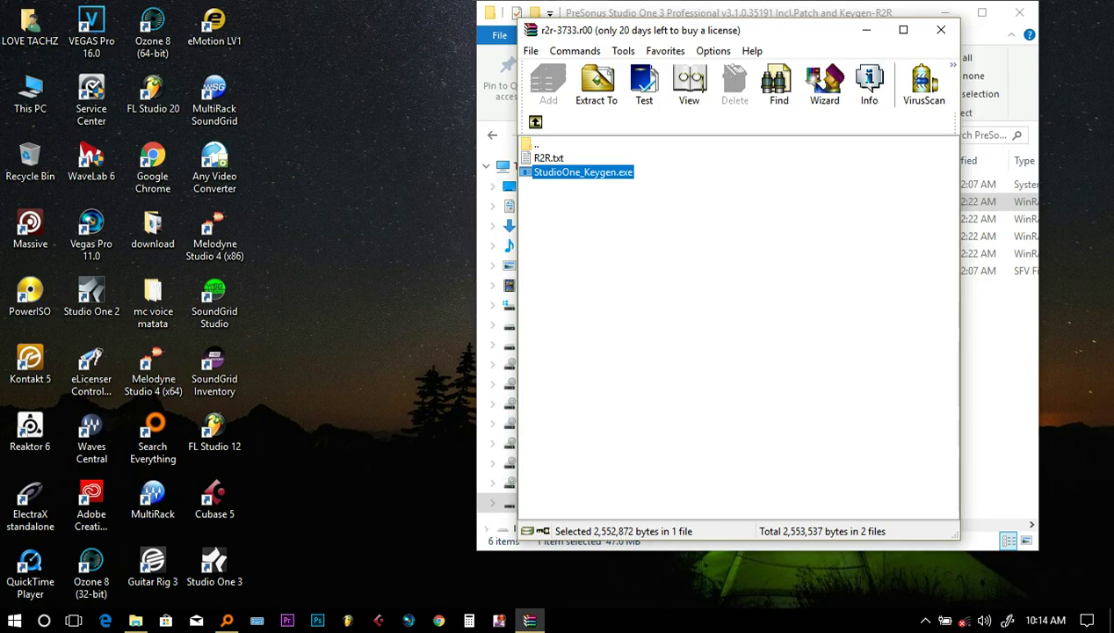
key("Return")
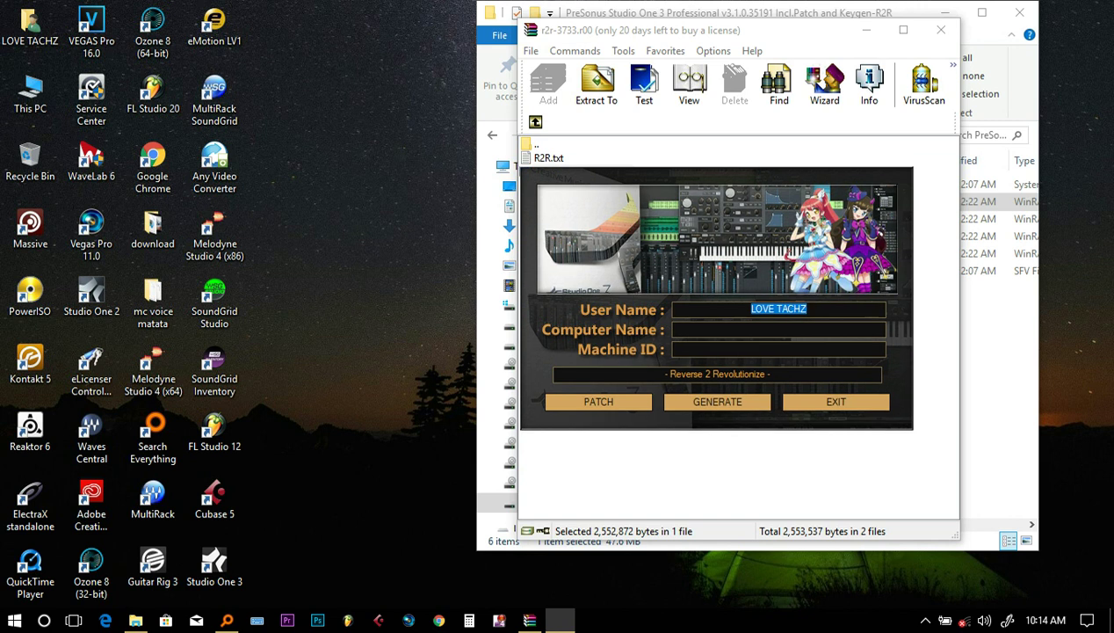
left_click(807, 309)
type("SAM")
type("SUM")
type("S")
key("BackSpace")
key("BackSpace")
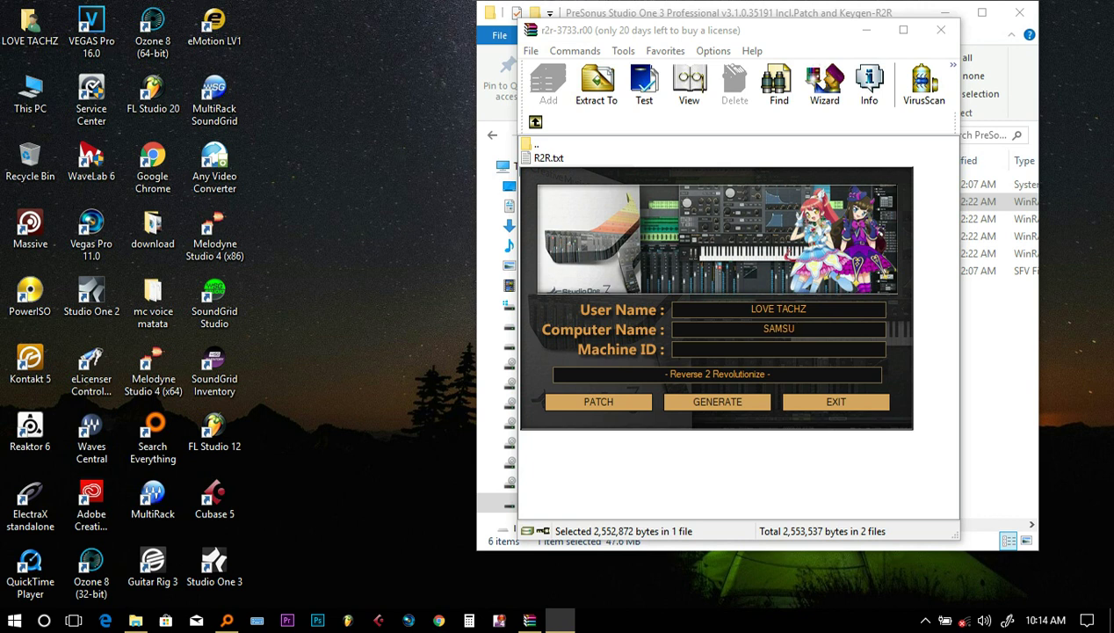
type("NG")
left_click(598, 402)
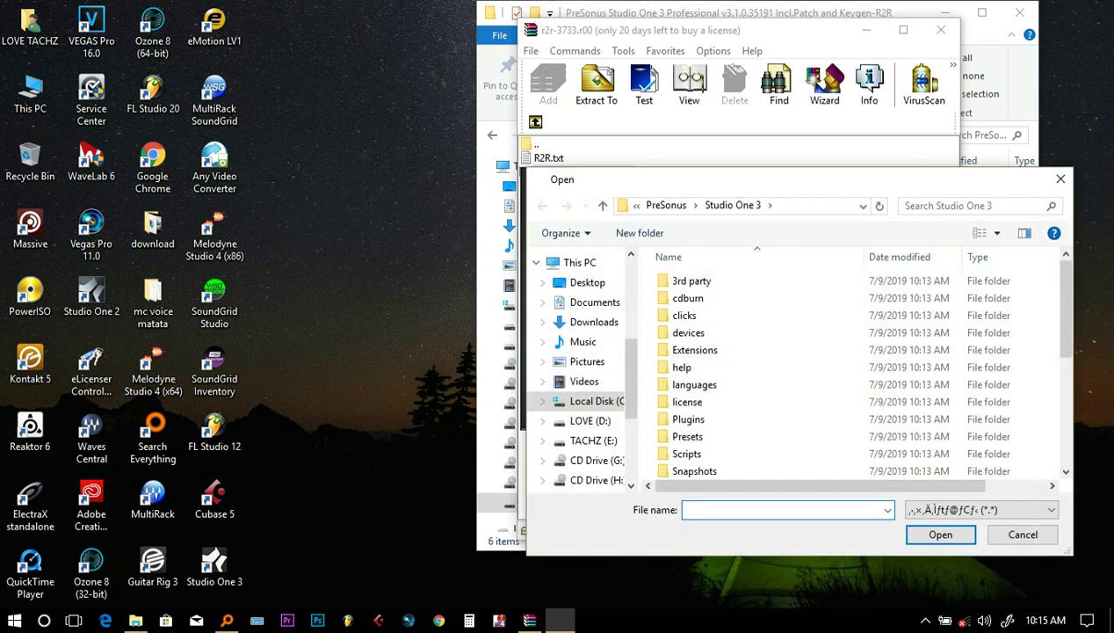
left_click_drag(615, 179, 167, 132)
left_click(616, 132)
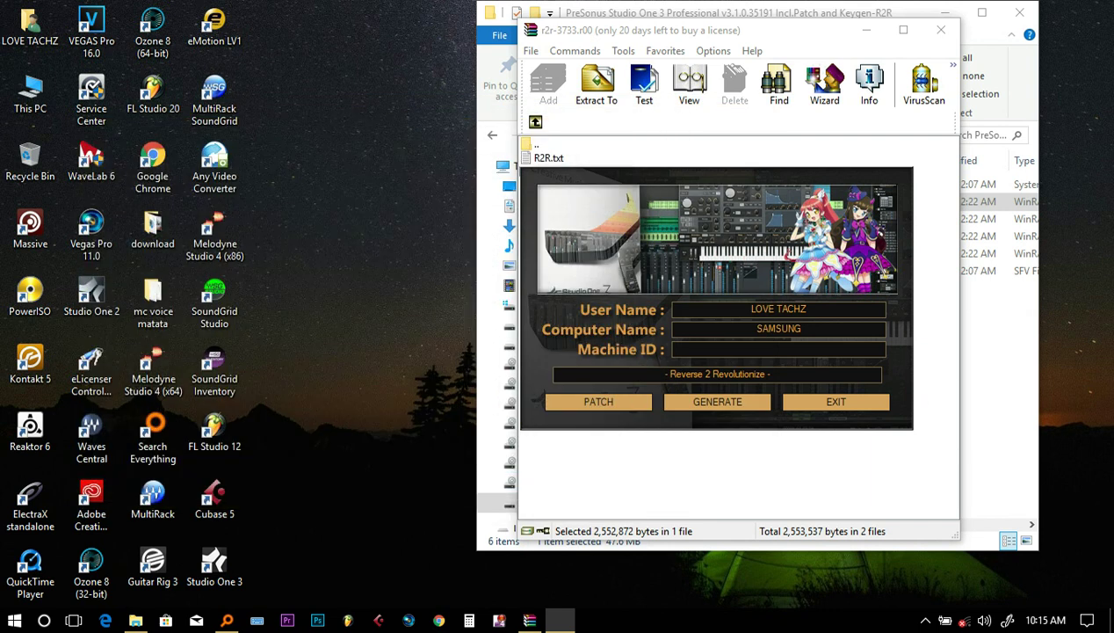
Step: Patch the Studio One application file located in C:\Program Files (x86)\PreSonus\Studio One 3
left_click(598, 402)
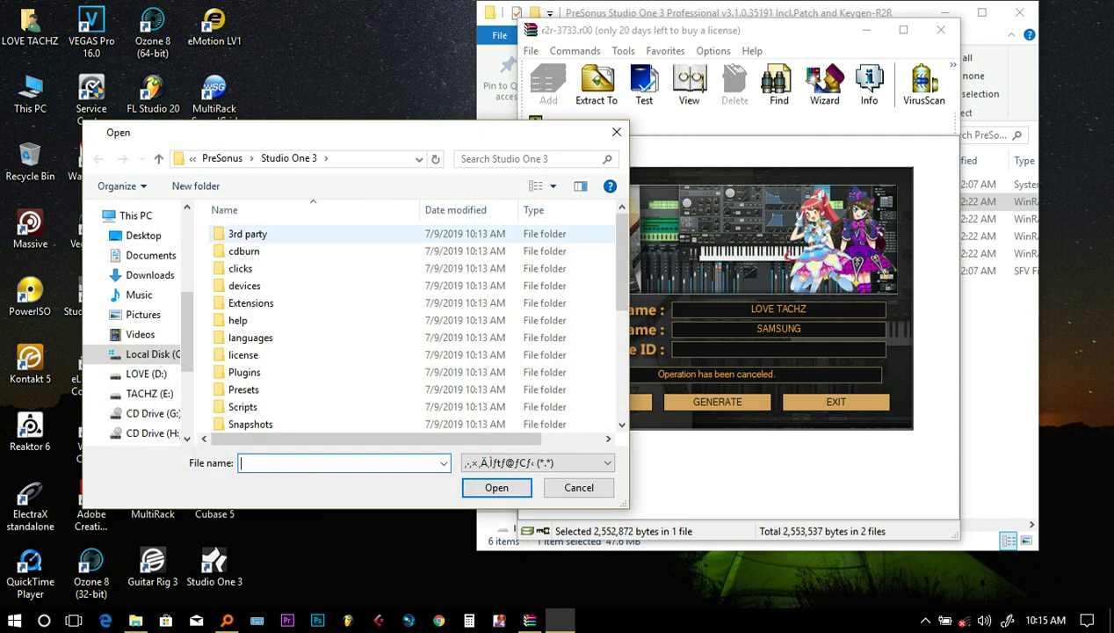
scroll(352, 325, "down", 5)
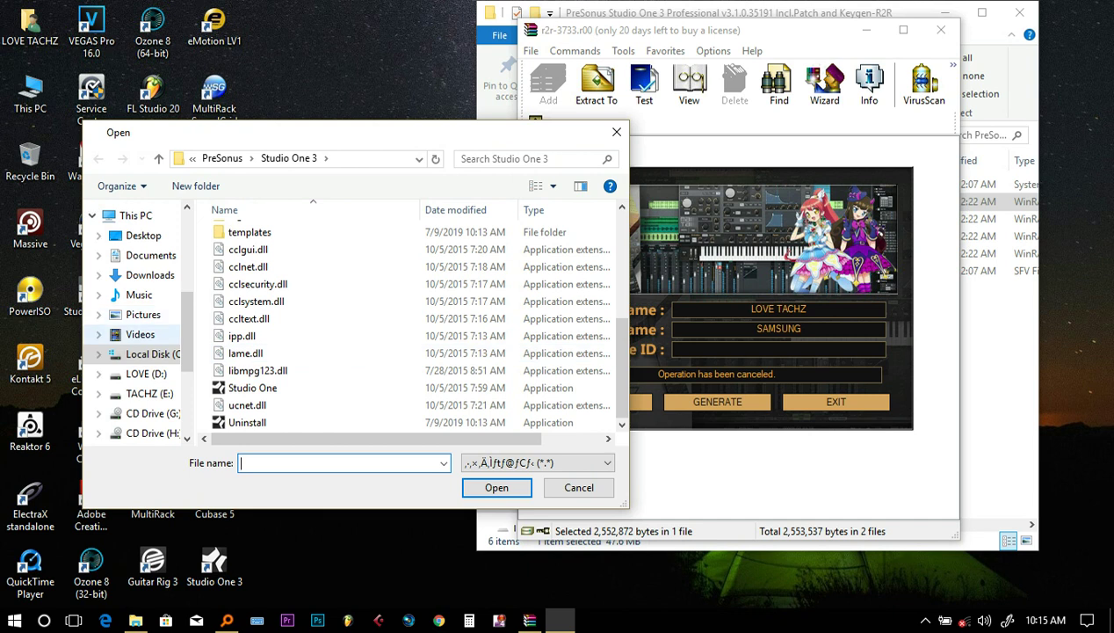
left_click(147, 353)
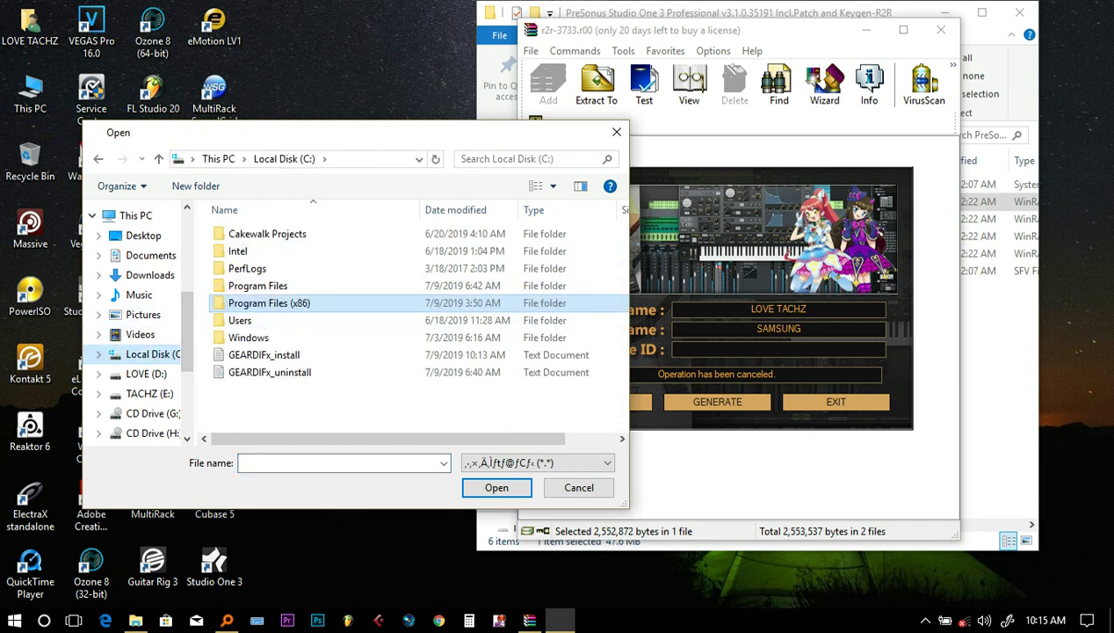
double_click(269, 302)
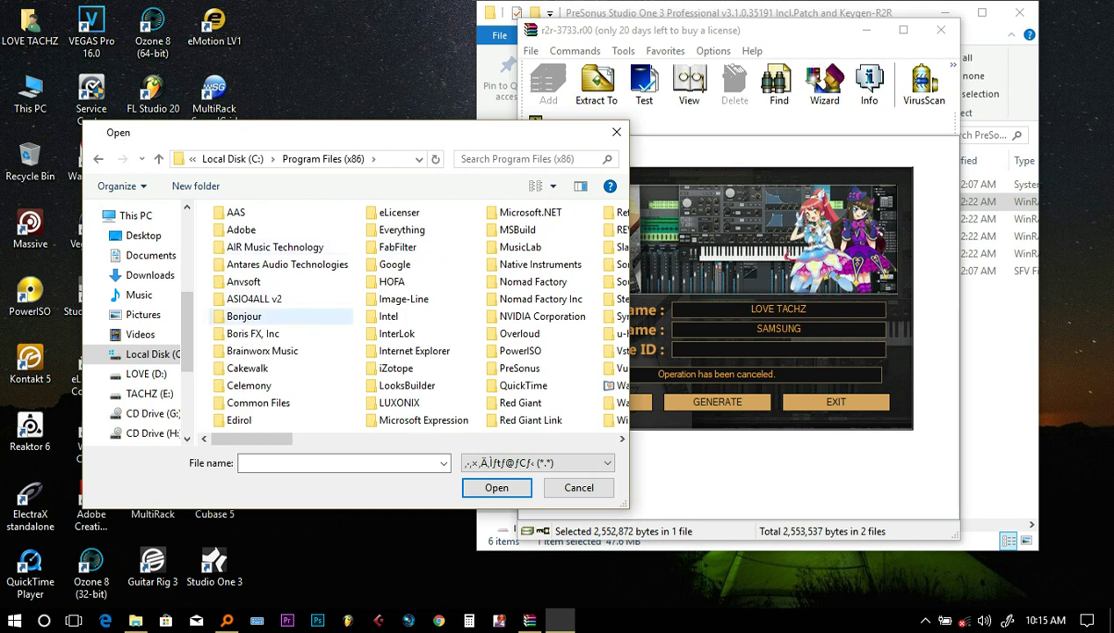
scroll(378, 299, "down", 1)
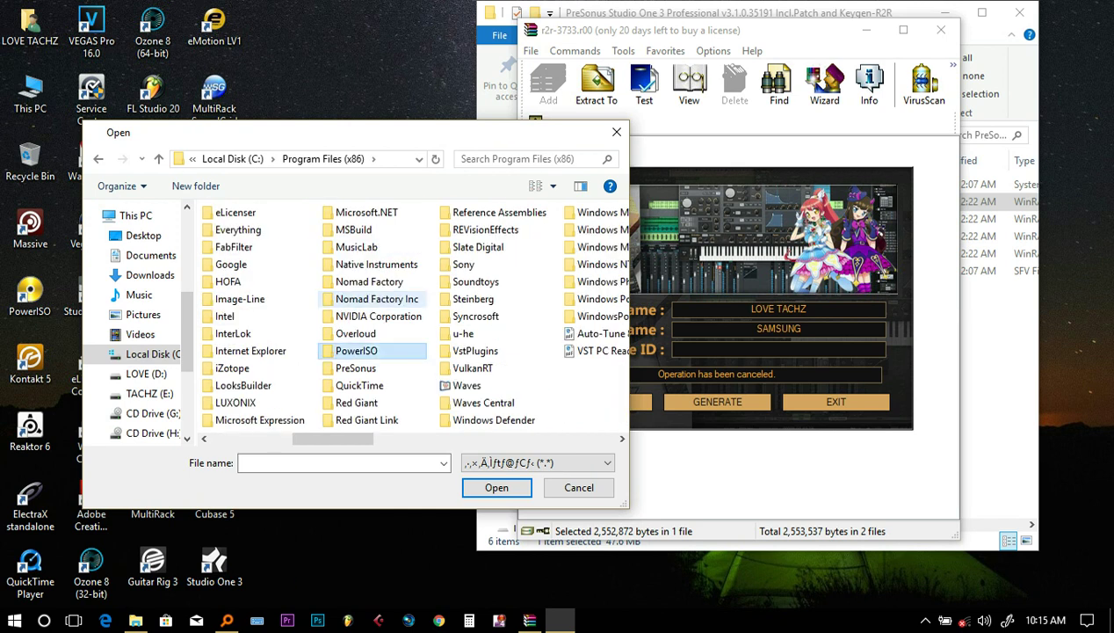
left_click(355, 368)
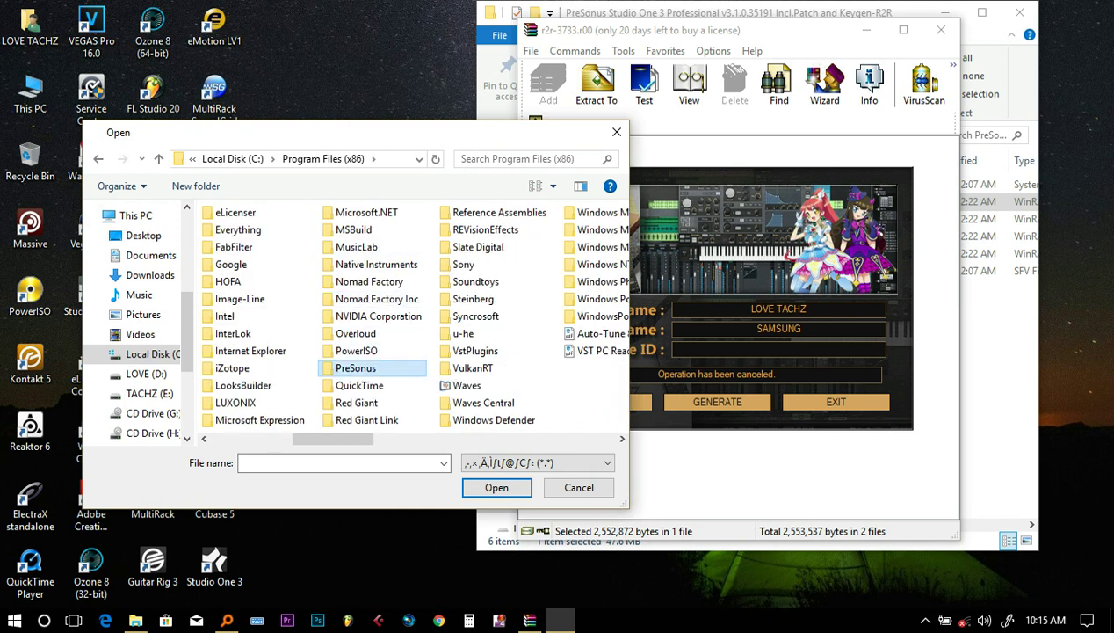
double_click(356, 368)
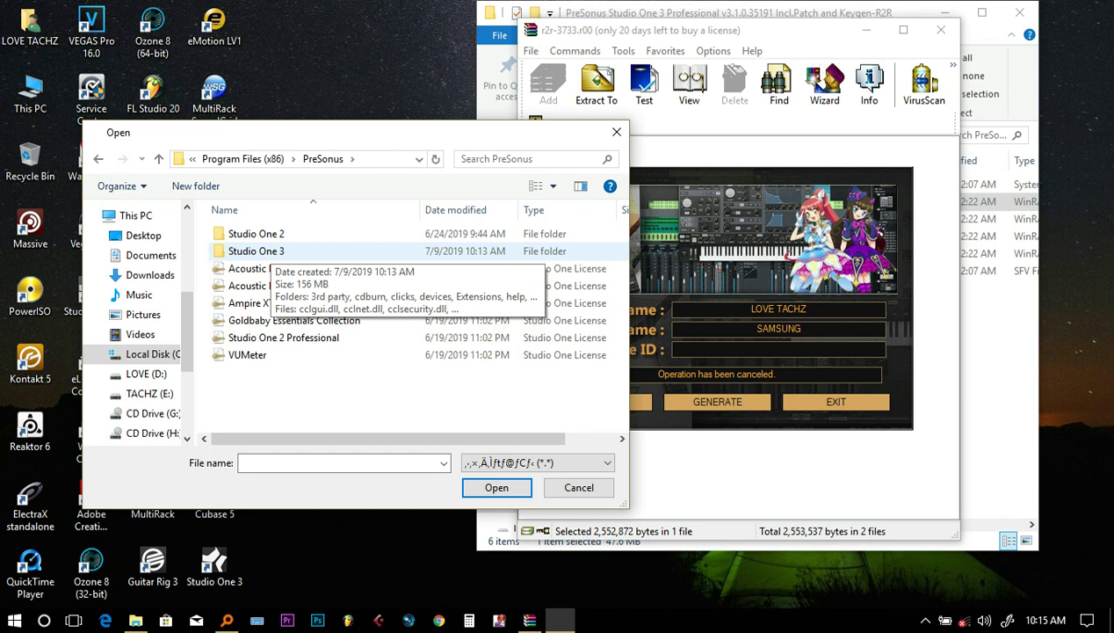
double_click(255, 252)
scroll(264, 290, "down", 5)
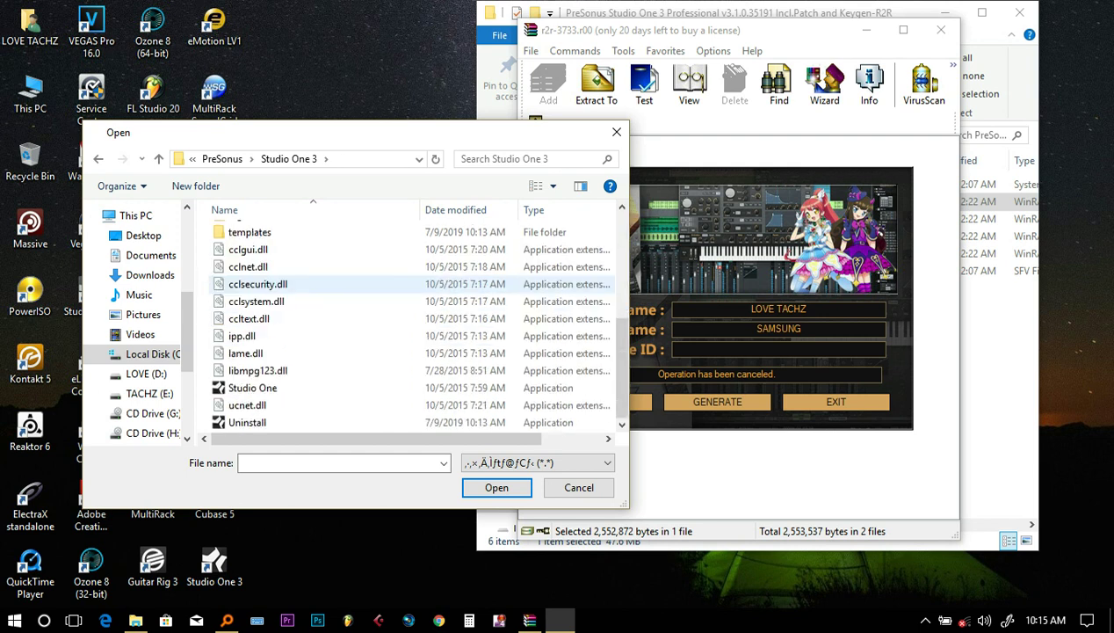
left_click(253, 388)
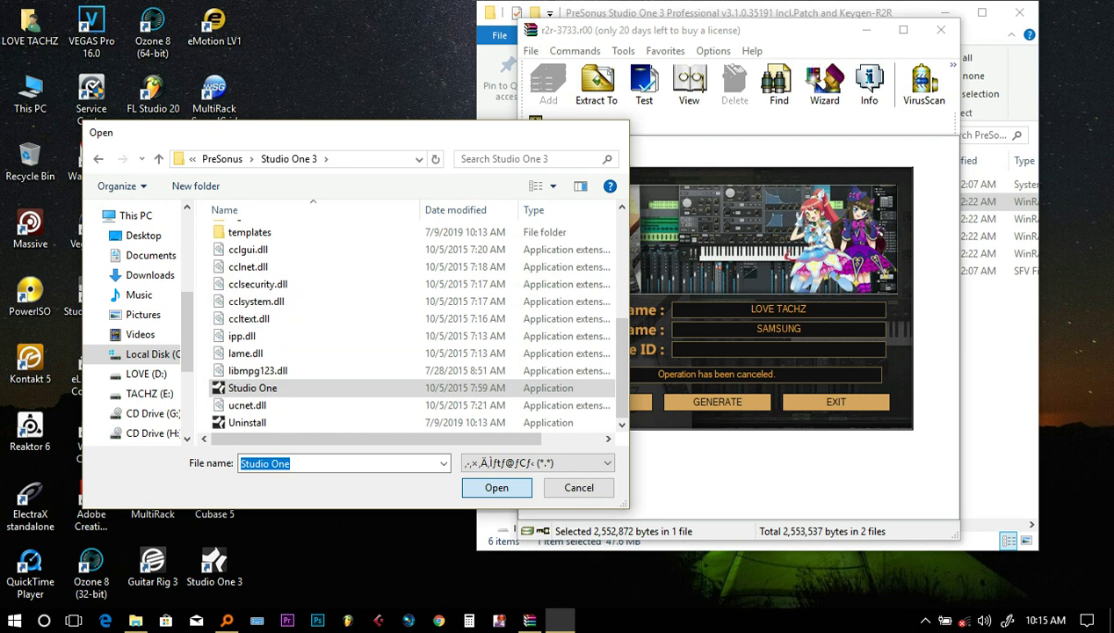
left_click(496, 486)
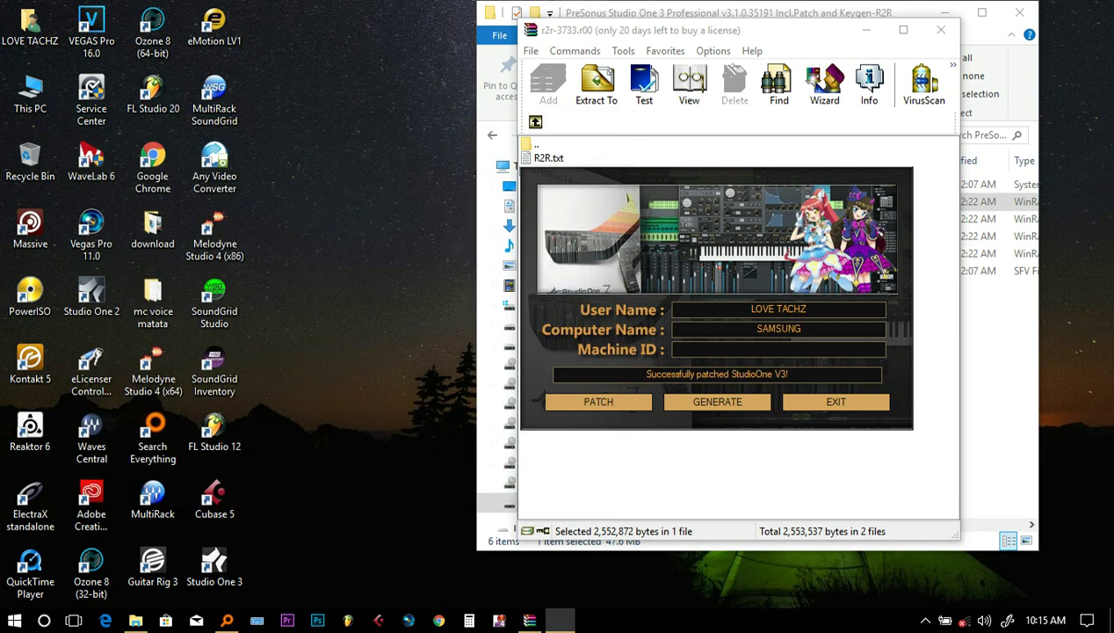
Step: Launch Studio One 3 from the desktop and exit the keygen
left_click(213, 567)
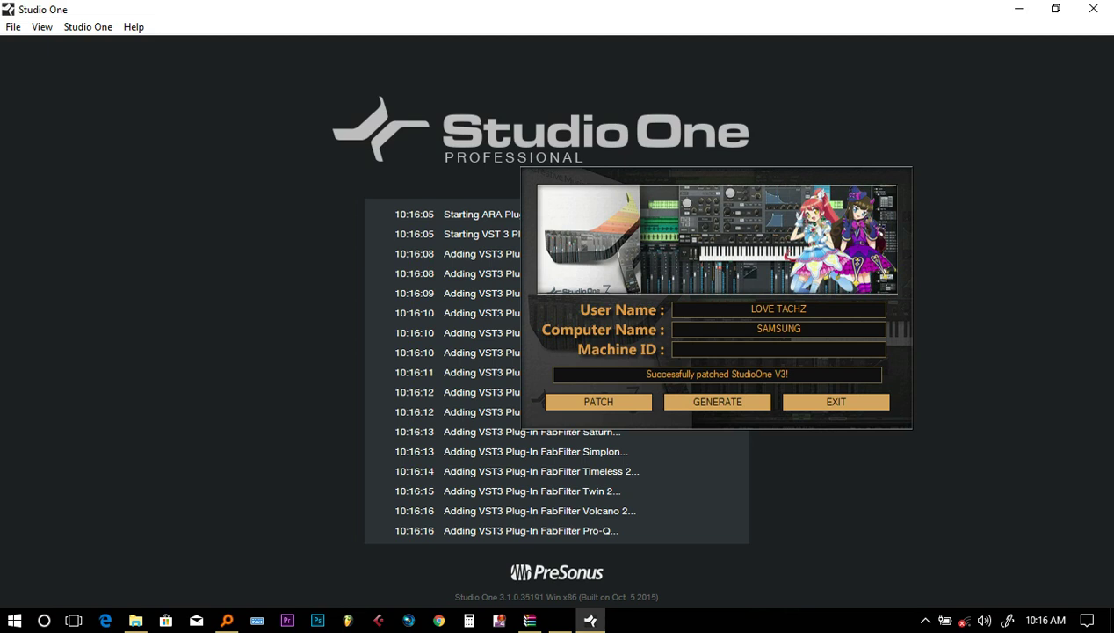
left_click(835, 401)
left_click(597, 366)
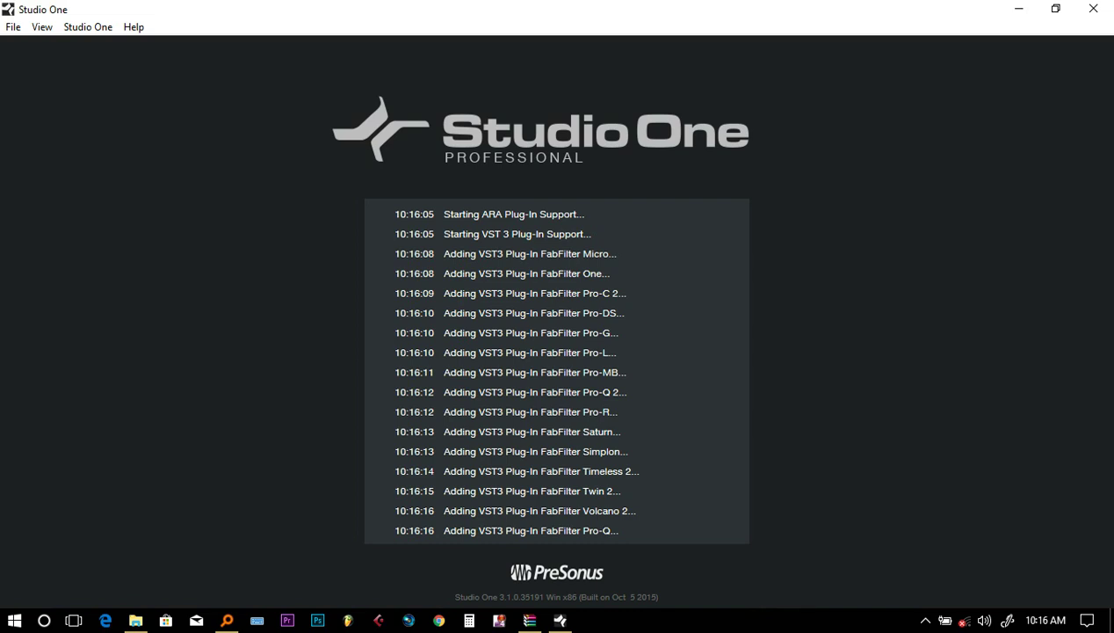
left_click(926, 621)
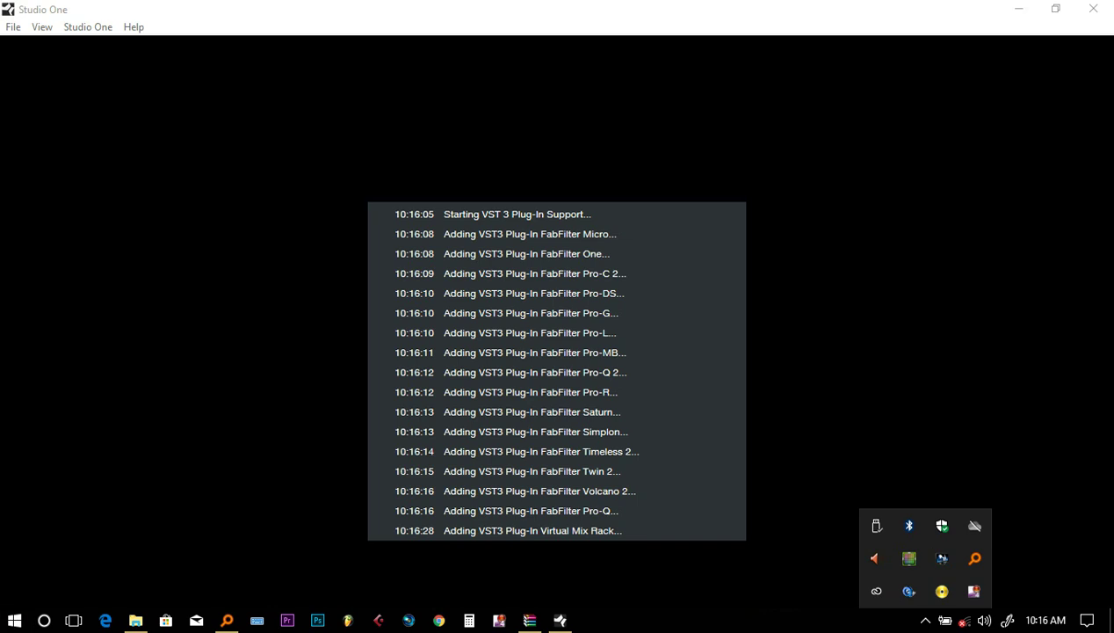
left_click(925, 621)
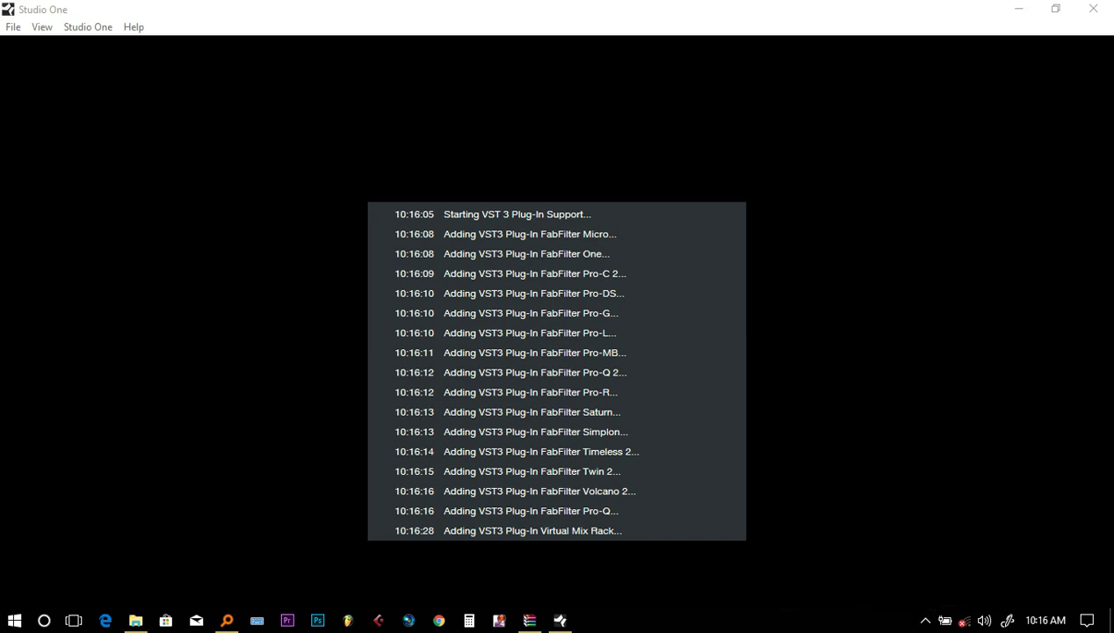